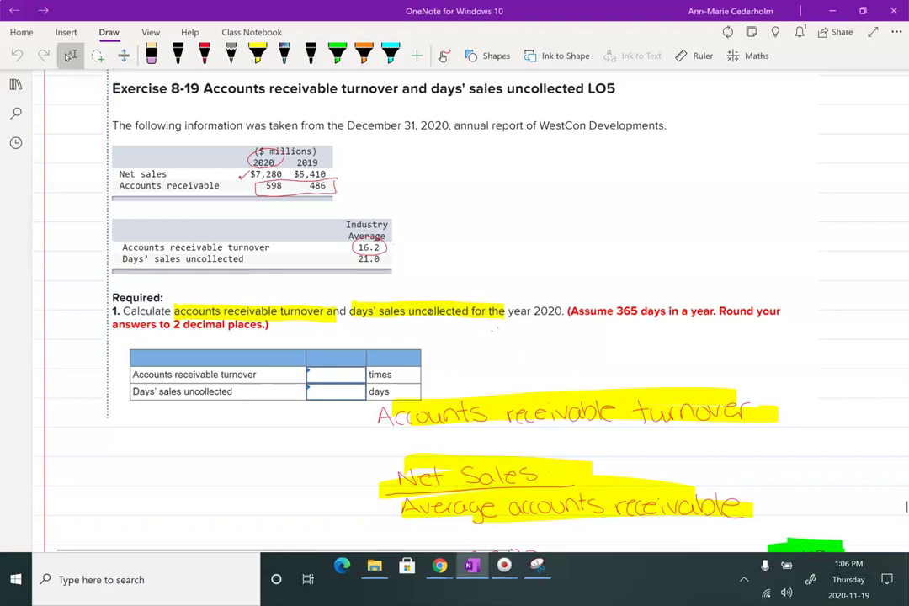
Circle the year 2020 in the requirement and handwrite the heading "Day's sales uncollected" in red in the blank area below the existing notes.
mouse_move(562, 300)
left_mouse_down()
mouse_move(537, 320)
mouse_move(564, 298)
left_mouse_up()
scroll(509, 358, "down", 7)
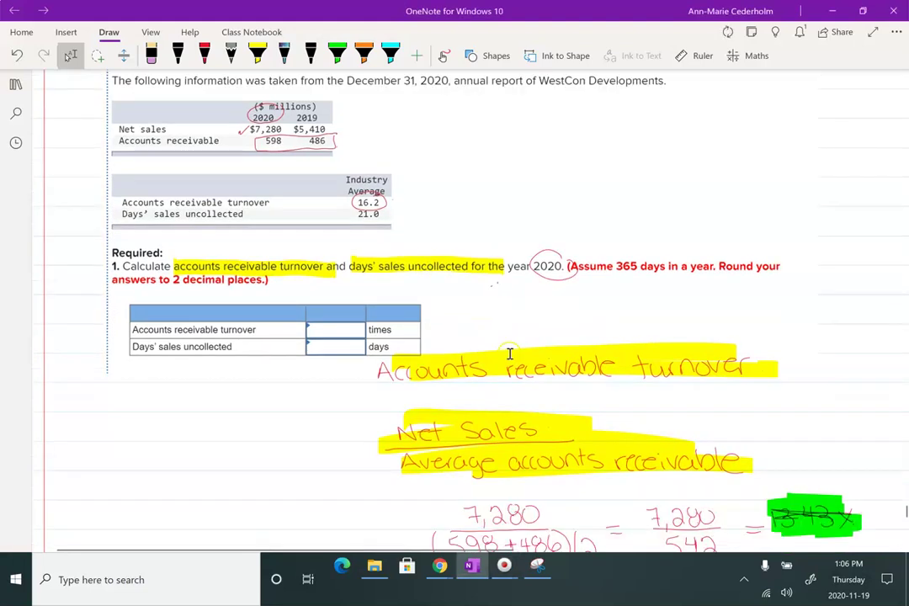
scroll(525, 345, "down", 1)
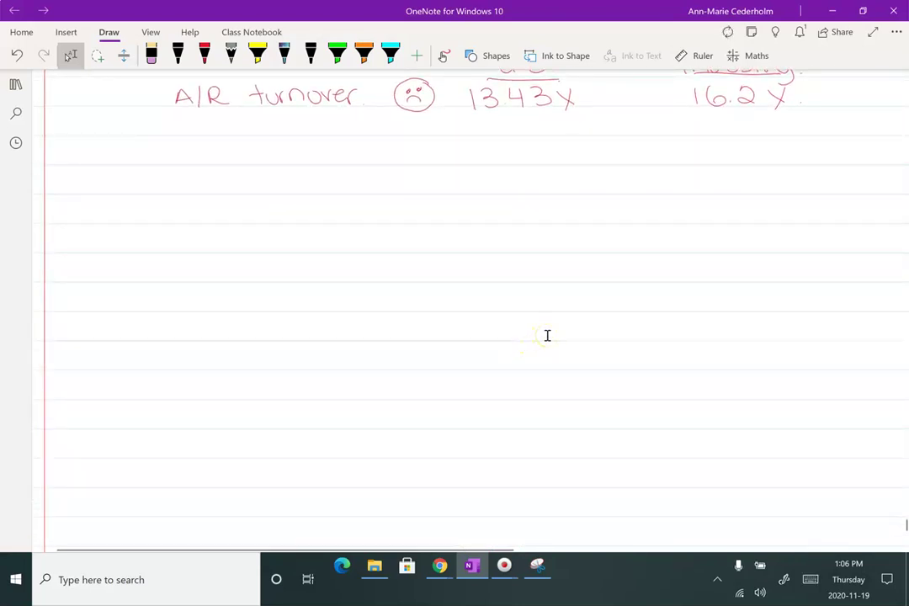
scroll(538, 344, "down", 3)
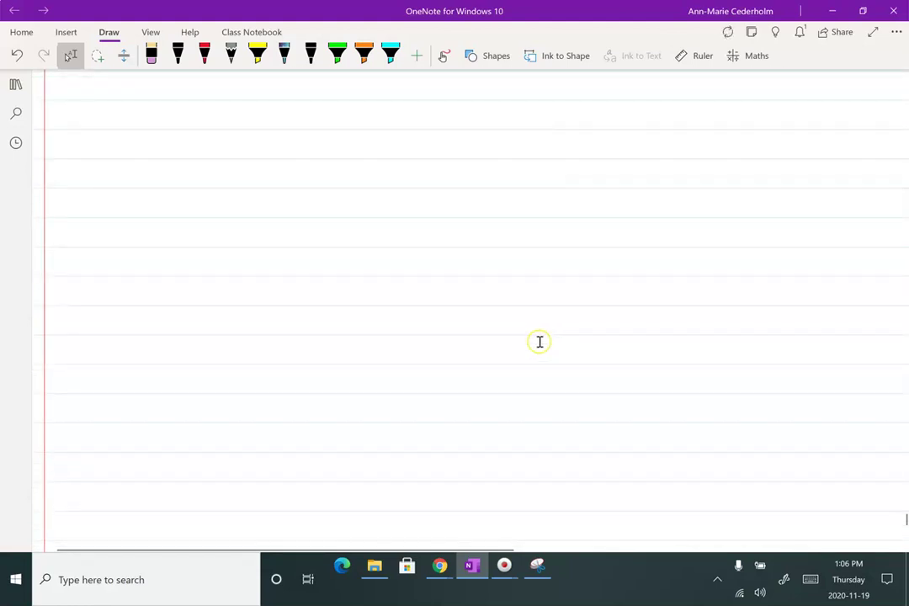
left_click(728, 351)
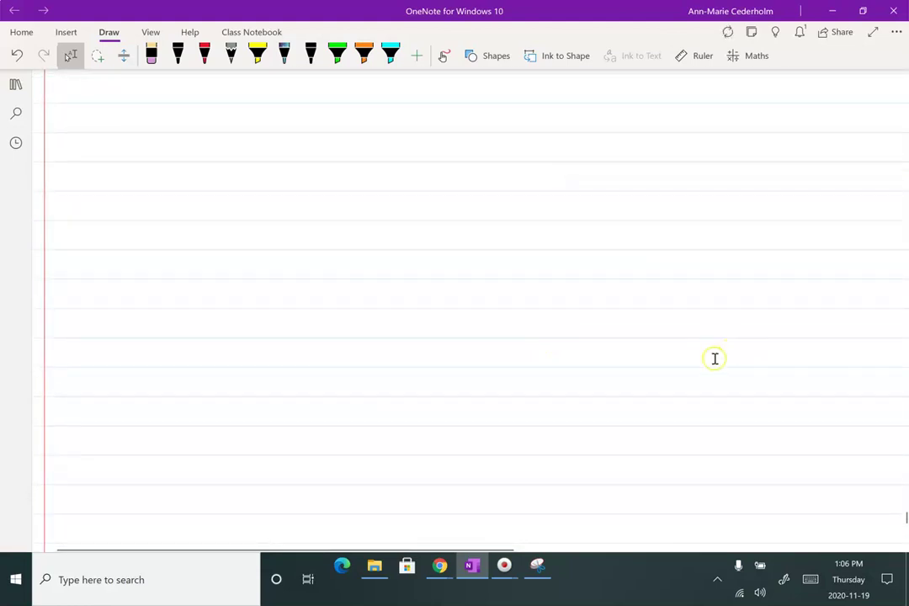
mouse_move(356, 112)
left_mouse_down()
mouse_move(356, 132)
mouse_move(405, 139)
mouse_move(417, 121)
mouse_move(419, 131)
left_mouse_up()
mouse_move(470, 117)
left_mouse_down()
mouse_move(478, 123)
mouse_move(455, 132)
left_mouse_up()
mouse_move(491, 122)
left_mouse_down()
mouse_move(488, 131)
mouse_move(497, 132)
left_mouse_up()
left_click_drag(502, 125, 609, 130)
left_click_drag(617, 109, 616, 130)
left_click_drag(622, 123, 646, 130)
mouse_move(659, 111)
left_mouse_down()
mouse_move(662, 131)
mouse_move(682, 129)
mouse_move(697, 111)
left_mouse_up()
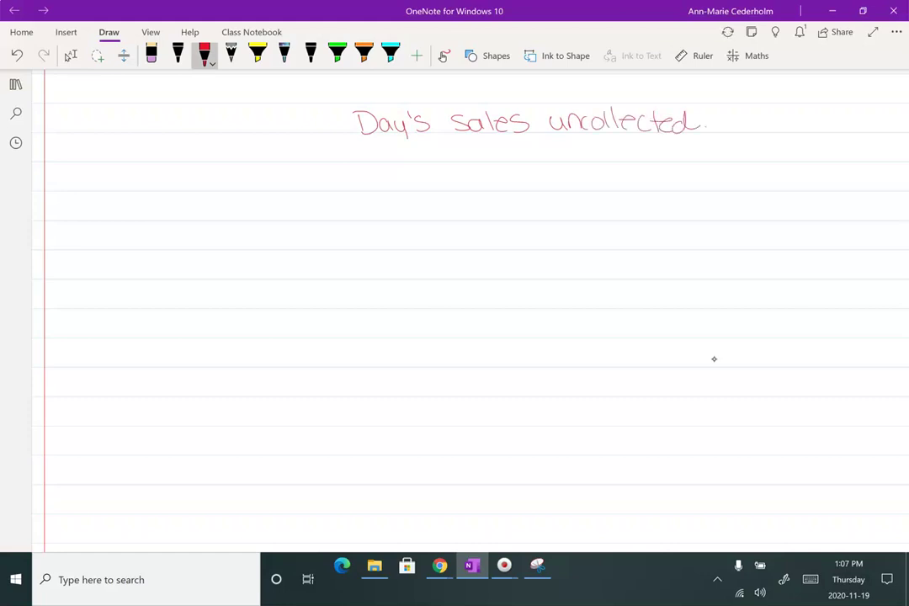
Handwrite "Accounts receivable" below the heading as the formula's numerator and draw the fraction line under it.
mouse_move(336, 167)
left_mouse_down()
mouse_move(329, 190)
mouse_move(346, 190)
left_mouse_up()
left_click_drag(333, 181, 359, 190)
mouse_move(369, 174)
left_mouse_down()
mouse_move(370, 190)
mouse_move(380, 175)
left_mouse_up()
left_click_drag(388, 175, 400, 187)
mouse_move(402, 187)
left_mouse_down()
mouse_move(410, 176)
mouse_move(413, 189)
left_mouse_up()
left_click_drag(420, 168, 422, 188)
left_click_drag(416, 175, 427, 174)
mouse_move(438, 175)
left_mouse_down()
mouse_move(428, 188)
mouse_move(463, 189)
mouse_move(468, 178)
mouse_move(478, 188)
left_mouse_up()
mouse_move(487, 178)
left_mouse_down()
mouse_move(481, 189)
mouse_move(498, 188)
left_mouse_up()
mouse_move(504, 179)
left_mouse_down()
mouse_move(504, 189)
mouse_move(520, 177)
mouse_move(558, 188)
left_mouse_up()
left_click_drag(562, 183, 579, 188)
left_click_drag(329, 195, 579, 193)
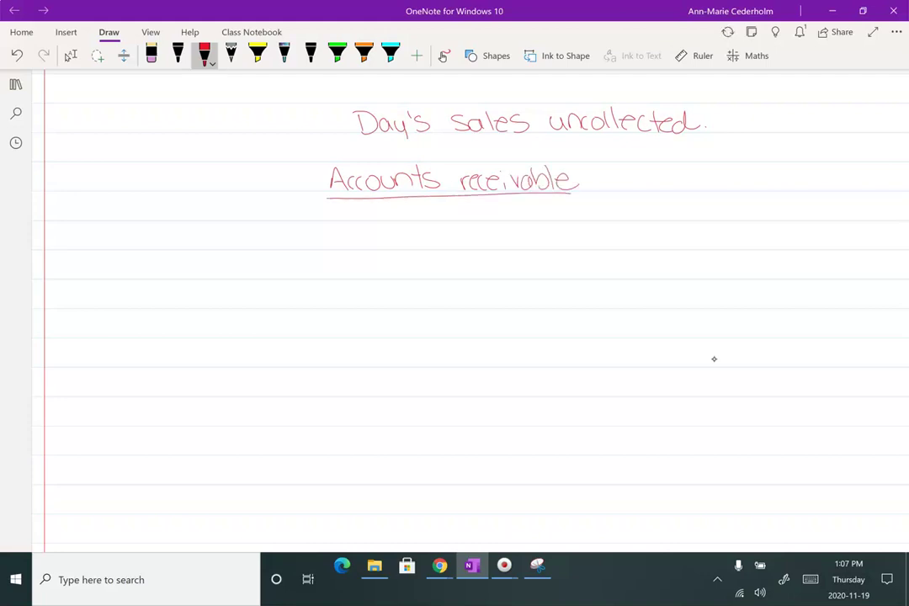
Complete the formula by handwriting "Net Sales" under the fraction line and "x 365" beside the fraction.
mouse_move(382, 217)
left_mouse_down()
mouse_move(394, 205)
mouse_move(417, 218)
left_mouse_up()
left_click_drag(411, 210, 444, 217)
left_click_drag(460, 213, 477, 218)
left_click_drag(480, 213, 501, 218)
left_click_drag(614, 183, 624, 198)
left_click_drag(624, 182, 617, 203)
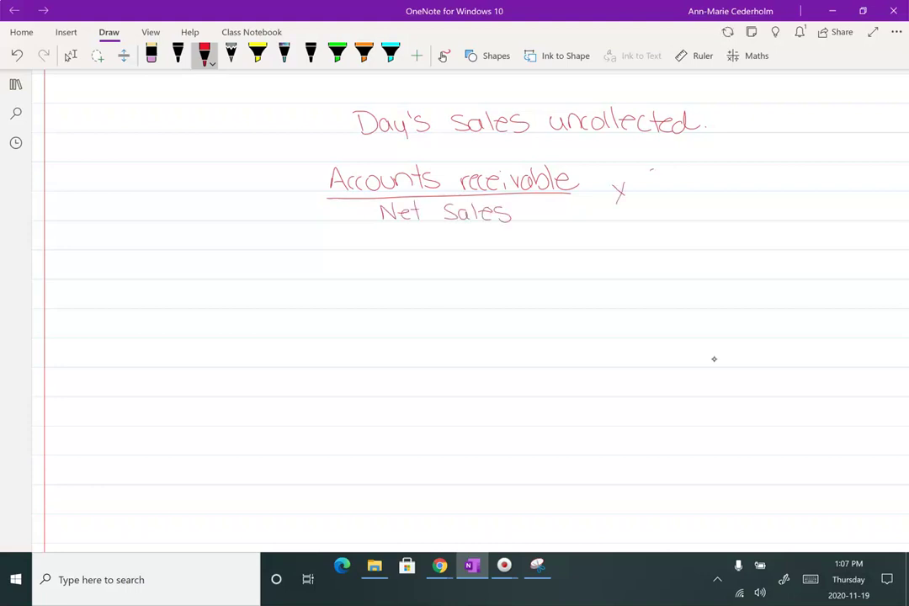
mouse_move(653, 171)
left_mouse_down()
mouse_move(652, 188)
mouse_move(691, 187)
mouse_move(707, 169)
left_mouse_up()
Highlight the "Day's sales uncollected" heading in yellow.
left_click(257, 54)
left_click_drag(353, 110, 699, 110)
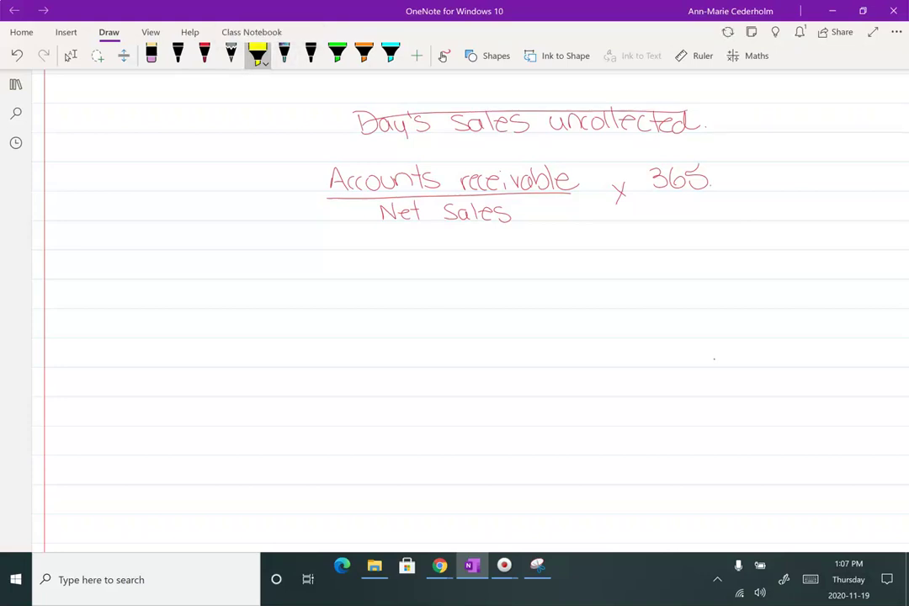
left_click(257, 55)
left_click(256, 55)
left_click(257, 54)
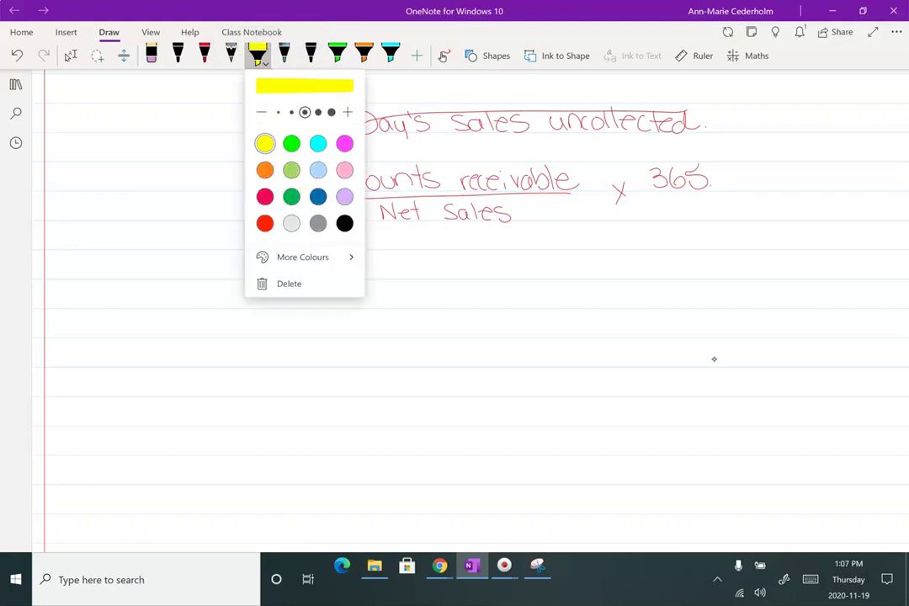
left_click(713, 359)
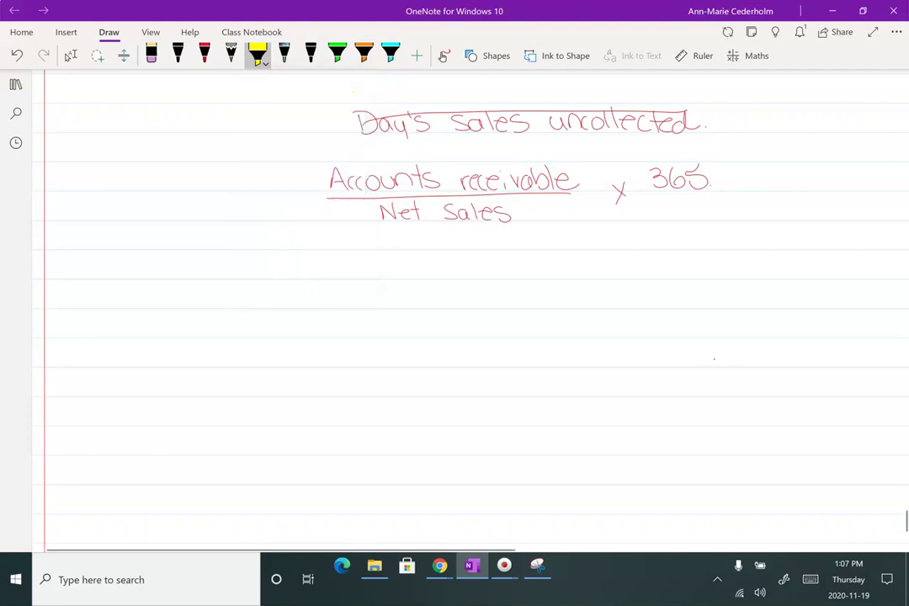
left_click_drag(425, 94, 425, 110)
left_click_drag(356, 122, 695, 122)
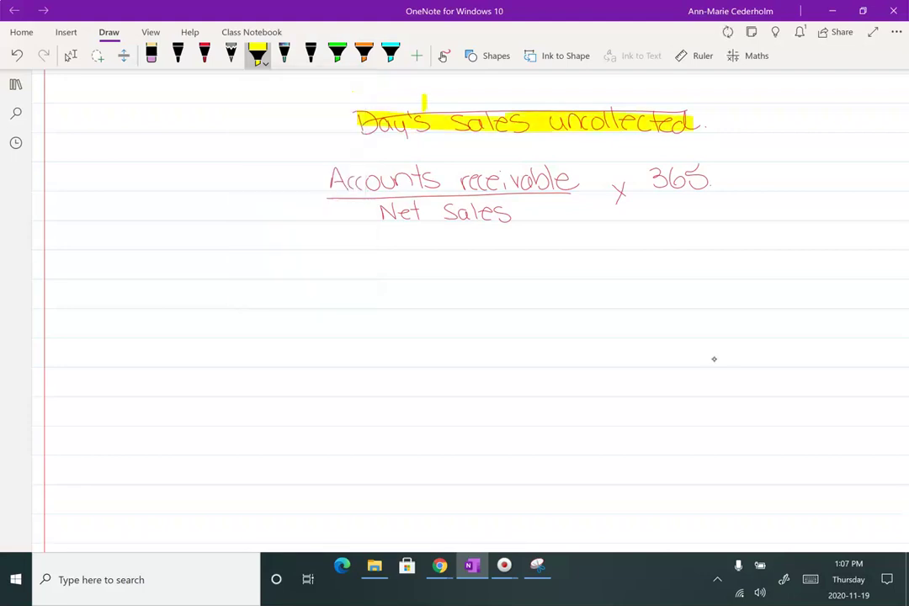
Highlight the formula's Accounts receivable, Net Sales and x 365 parts in yellow.
left_click_drag(343, 179, 572, 178)
left_click_drag(386, 209, 553, 205)
mouse_move(619, 193)
left_mouse_down()
mouse_move(735, 174)
mouse_move(724, 198)
left_mouse_up()
Mark the 2020 net sales of $7,280 and accounts receivable of 598 in the exercise table with red ink.
left_click(204, 52)
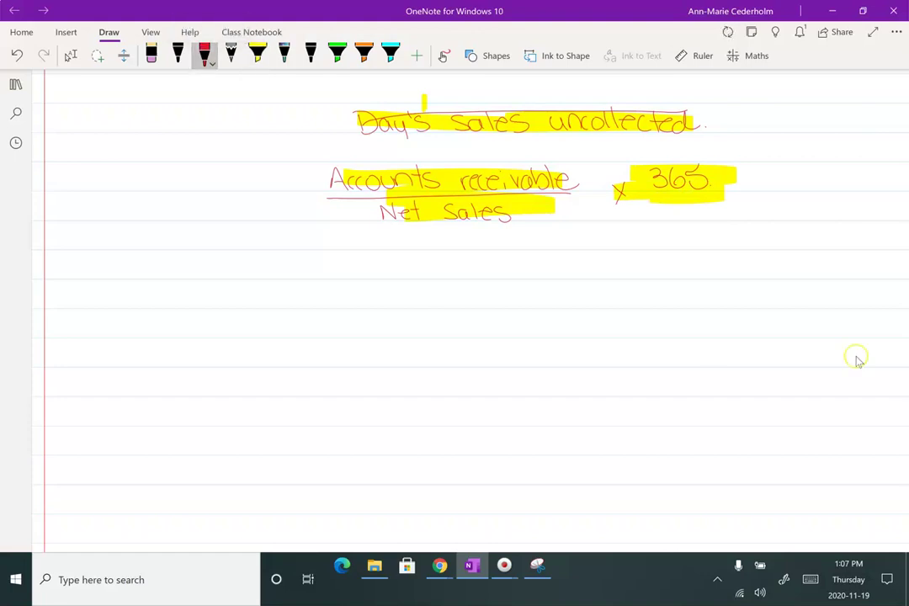
scroll(391, 301, "up", 3)
scroll(391, 301, "up", 8)
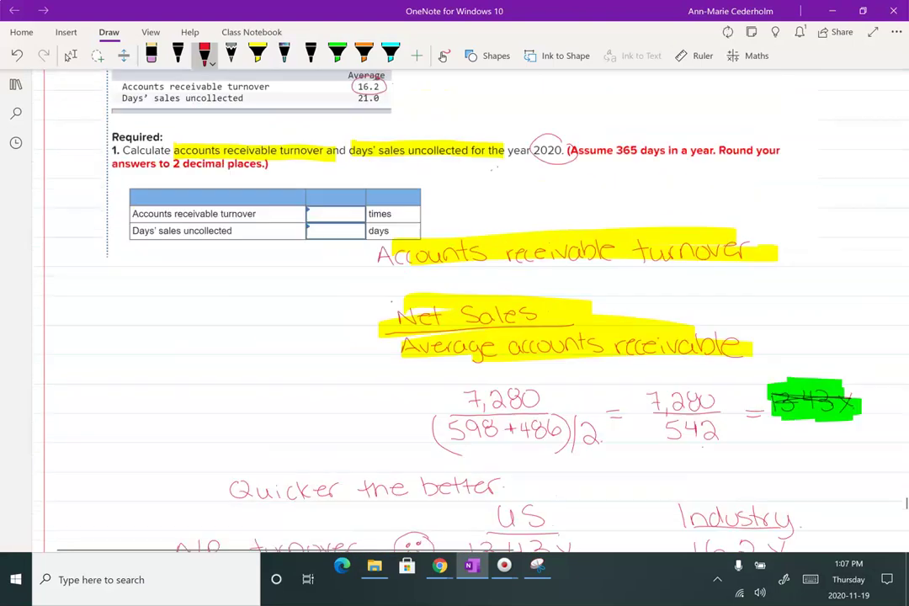
left_click(71, 55)
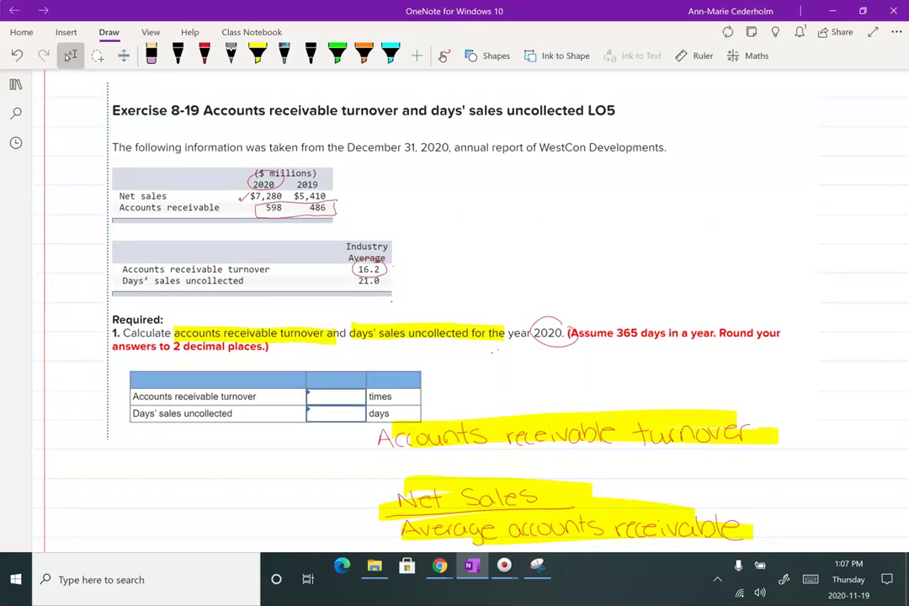
left_click(204, 56)
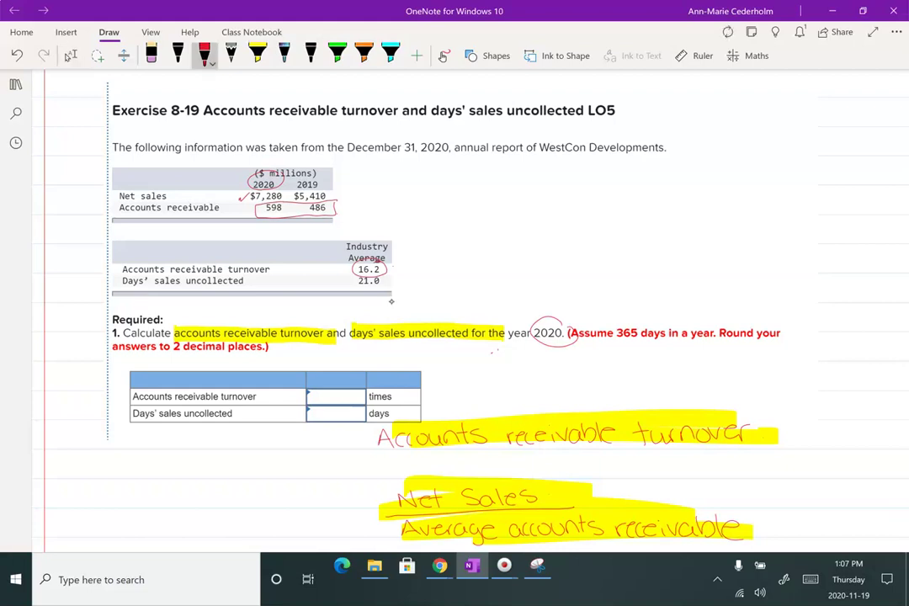
left_click_drag(279, 217, 288, 211)
Handwrite the fraction 598 over 7,280 in red below the days' sales uncollected formula.
scroll(384, 294, "down", 9)
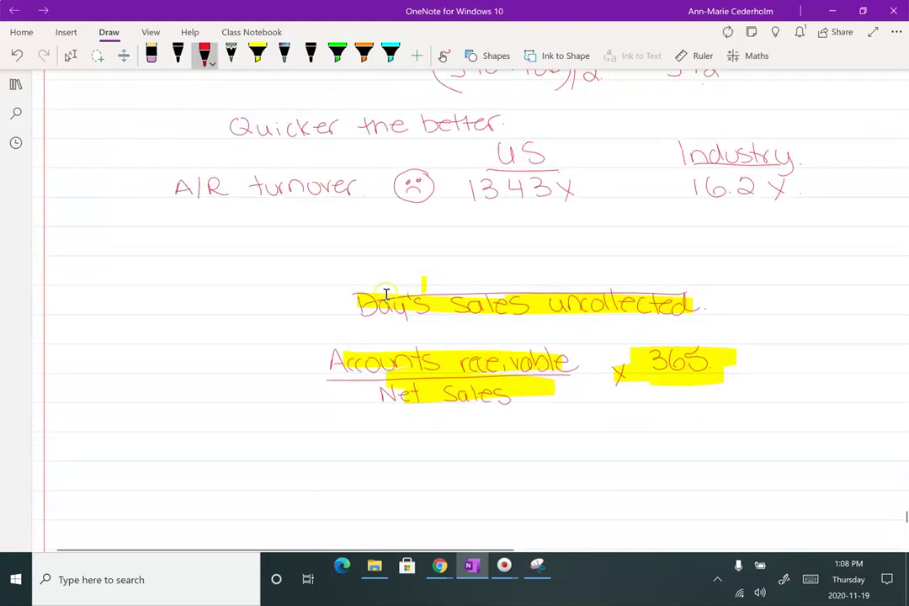
scroll(385, 294, "down", 1)
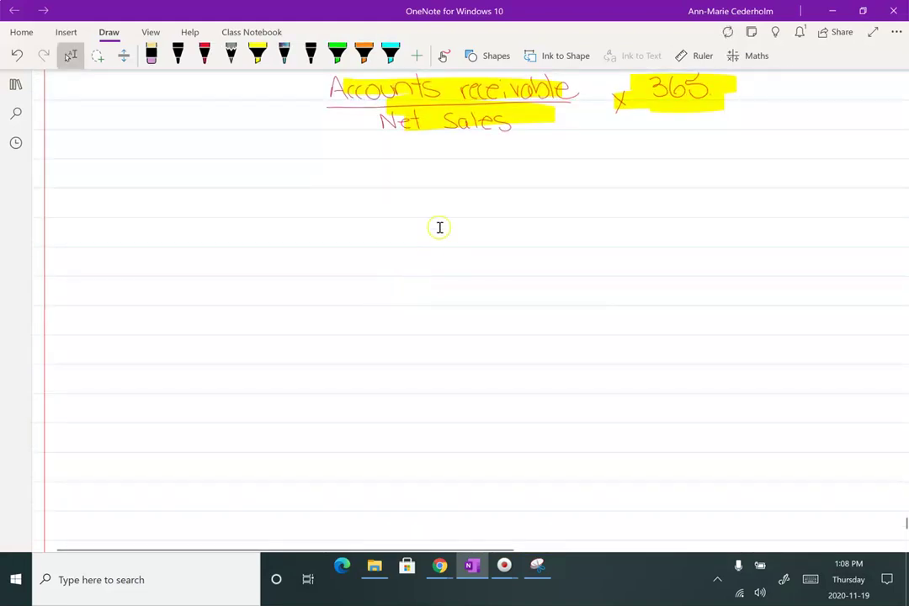
mouse_move(387, 166)
left_mouse_down()
mouse_move(376, 182)
mouse_move(404, 183)
mouse_move(419, 166)
mouse_move(422, 182)
left_mouse_up()
left_click_drag(367, 189, 446, 185)
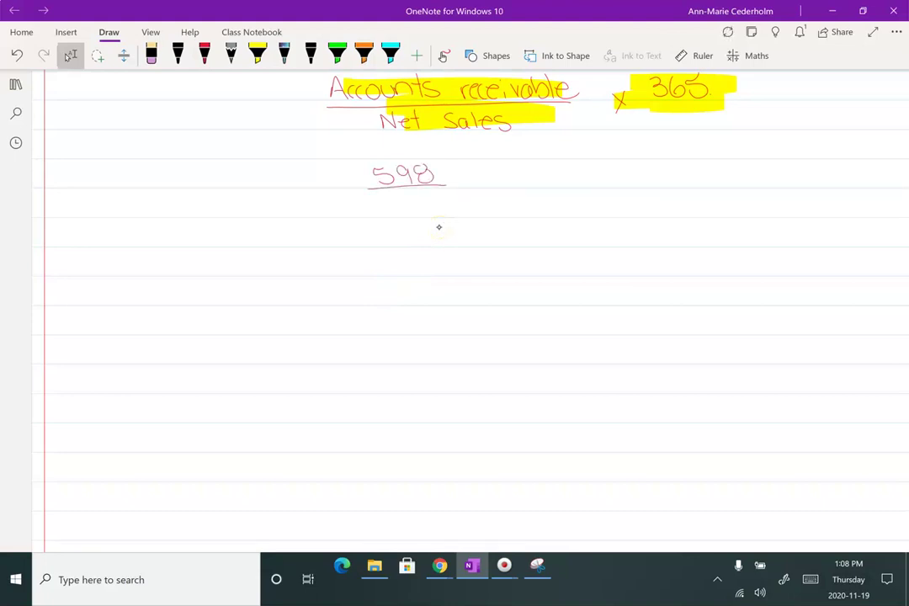
mouse_move(364, 199)
left_mouse_down()
mouse_move(371, 215)
mouse_move(404, 213)
mouse_move(420, 200)
mouse_move(416, 212)
left_mouse_up()
left_click_drag(441, 198, 439, 200)
Finish the calculation beside the fraction by handwriting "x 365 = 29.98 days" in red.
left_click_drag(483, 177, 499, 192)
mouse_move(498, 177)
left_mouse_down()
mouse_move(491, 193)
mouse_move(527, 173)
mouse_move(517, 185)
left_mouse_up()
left_click(204, 54)
mouse_move(547, 164)
left_mouse_down()
mouse_move(538, 176)
mouse_move(557, 174)
mouse_move(559, 184)
left_mouse_up()
left_click_drag(611, 171, 628, 171)
left_click_drag(612, 177, 790, 187)
left_click(697, 184)
mouse_move(797, 174)
left_mouse_down()
mouse_move(788, 201)
mouse_move(800, 192)
left_mouse_up()
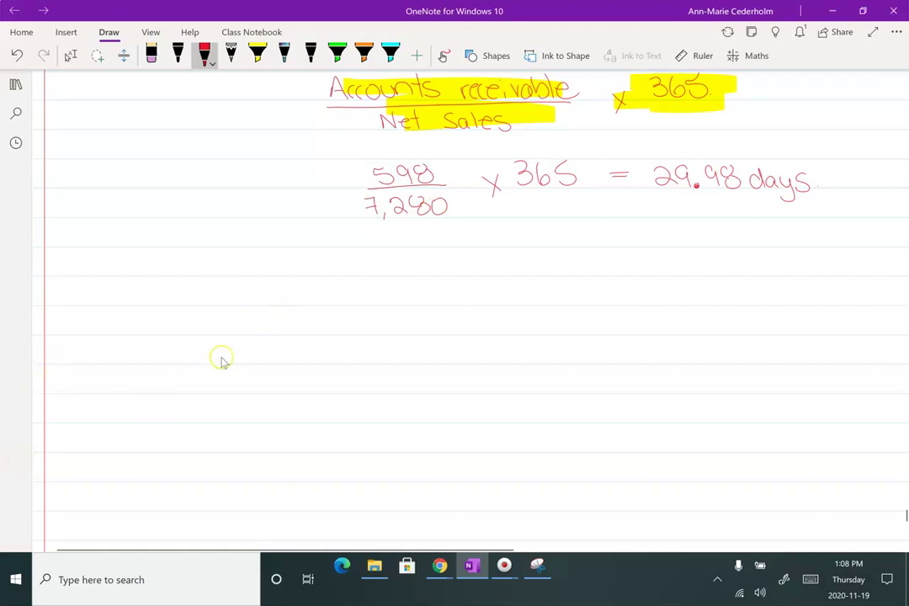
Handwrite the row label "Days sales uncollected" under A/R turnover in the comparison notes.
scroll(222, 357, "up", 5)
scroll(211, 363, "down", 5)
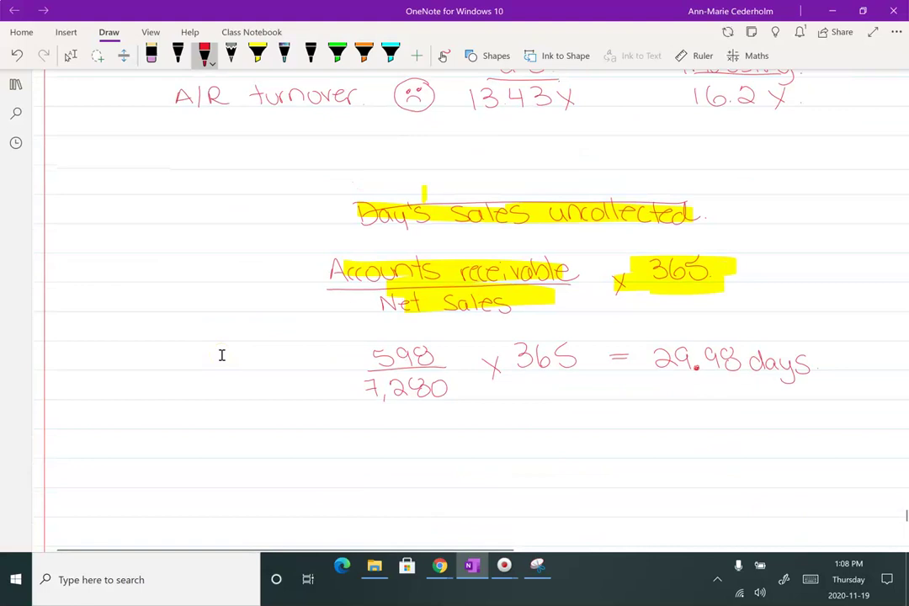
mouse_move(181, 117)
left_mouse_down()
mouse_move(181, 138)
mouse_move(224, 144)
mouse_move(307, 136)
left_mouse_up()
left_click_drag(316, 125, 308, 135)
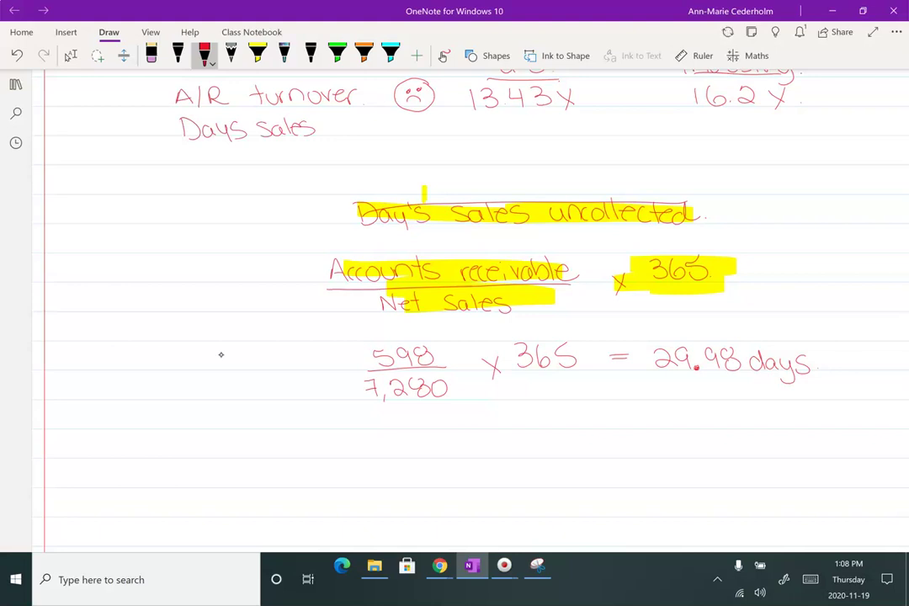
mouse_move(194, 153)
left_mouse_down()
mouse_move(225, 163)
mouse_move(243, 155)
left_mouse_up()
left_click_drag(253, 148, 253, 163)
mouse_move(261, 149)
left_mouse_down()
mouse_move(260, 163)
mouse_move(278, 163)
left_mouse_up()
left_click_drag(289, 148, 290, 163)
left_click_drag(285, 154, 323, 164)
Handwrite "29.98 days" in the US column of the days sales uncollected row.
left_click_drag(475, 124, 499, 138)
mouse_move(508, 135)
left_mouse_down()
mouse_move(529, 126)
mouse_move(527, 138)
mouse_move(545, 123)
mouse_move(567, 135)
left_mouse_up()
mouse_move(572, 118)
left_mouse_down()
mouse_move(571, 138)
mouse_move(614, 138)
left_mouse_up()
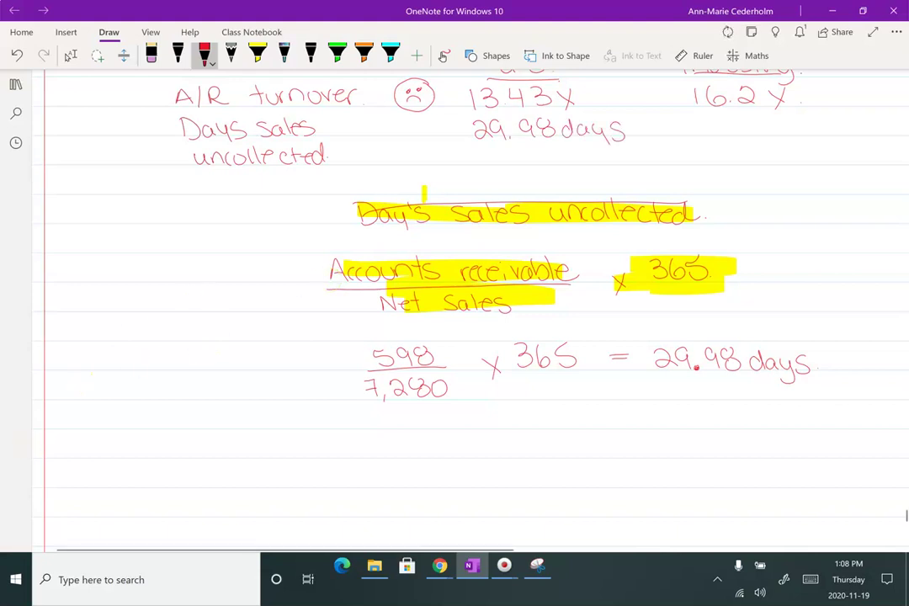
Circle the 21.0 industry average in the exercise and handwrite "21 days" in the Industry column of the days sales uncollected row.
scroll(614, 227, "up", 12)
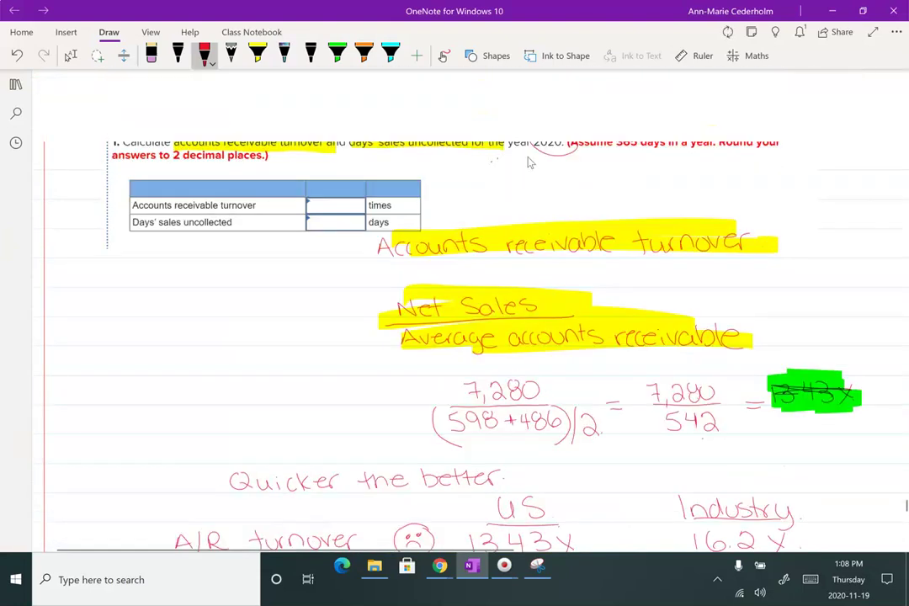
scroll(530, 163, "up", 8)
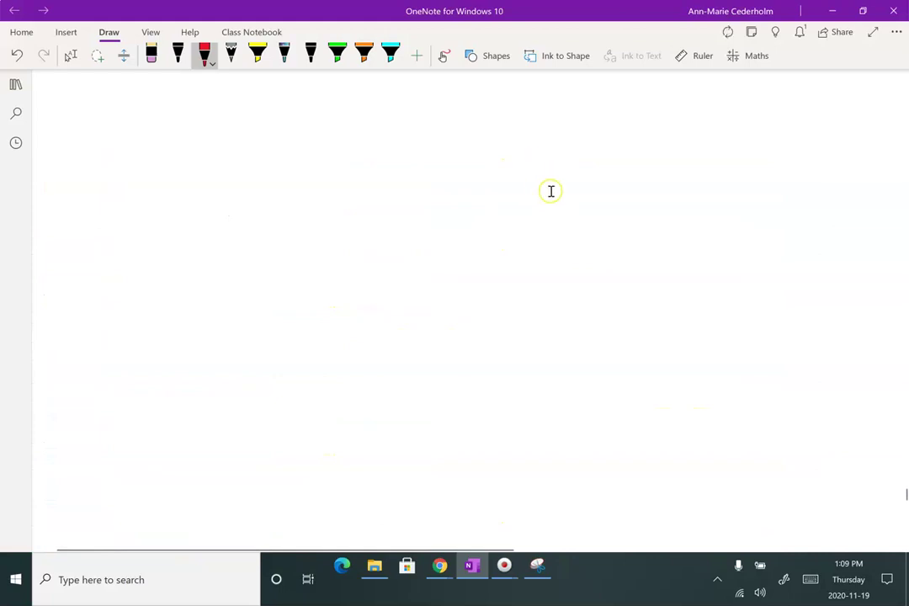
scroll(559, 219, "down", 12)
scroll(538, 253, "up", 12)
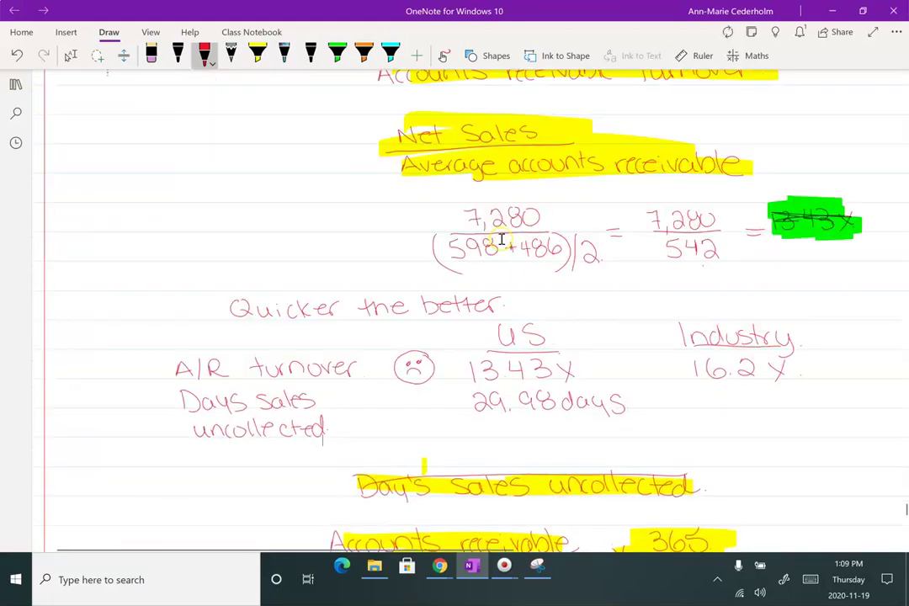
scroll(522, 254, "up", 1)
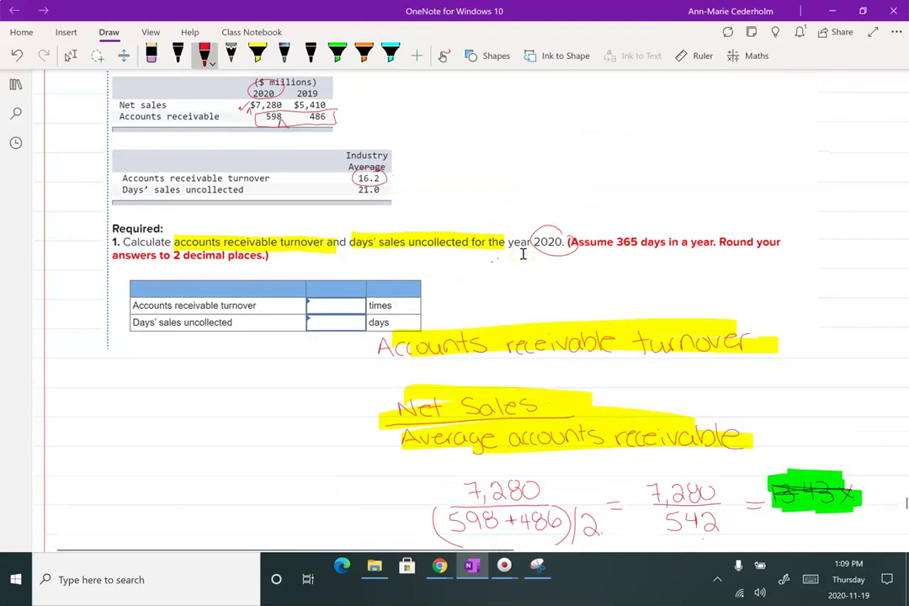
left_click_drag(385, 187, 382, 185)
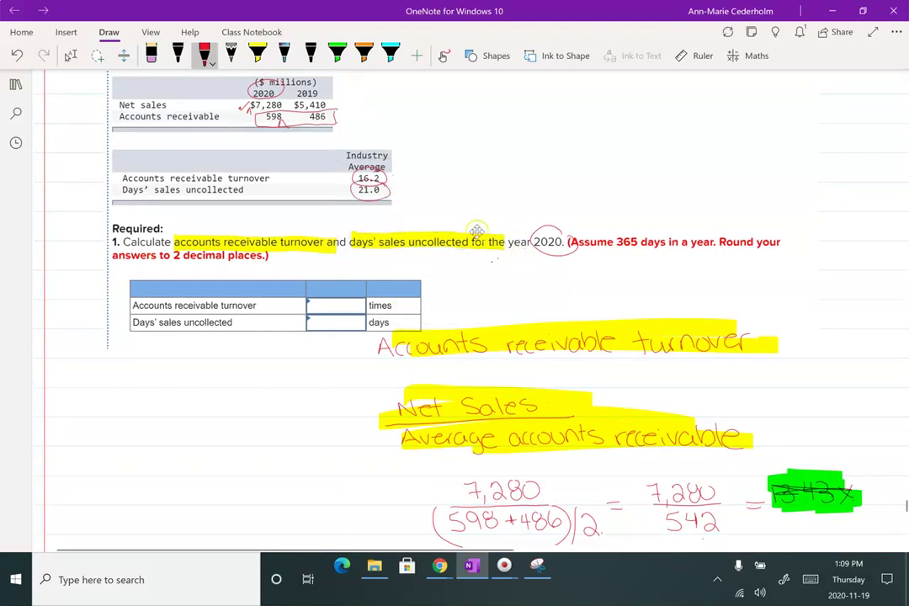
scroll(580, 243, "down", 10)
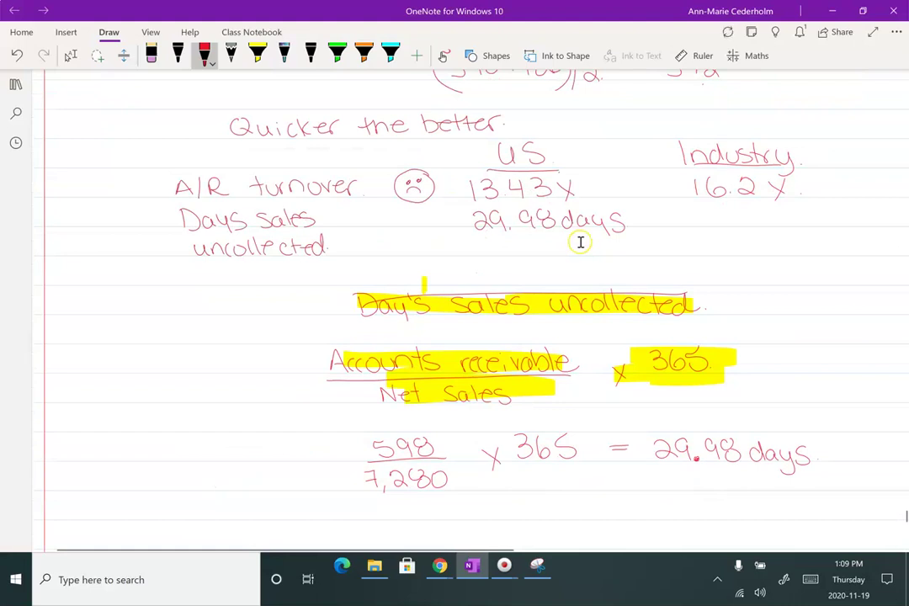
mouse_move(704, 213)
left_mouse_down()
mouse_move(738, 225)
mouse_move(816, 222)
left_mouse_up()
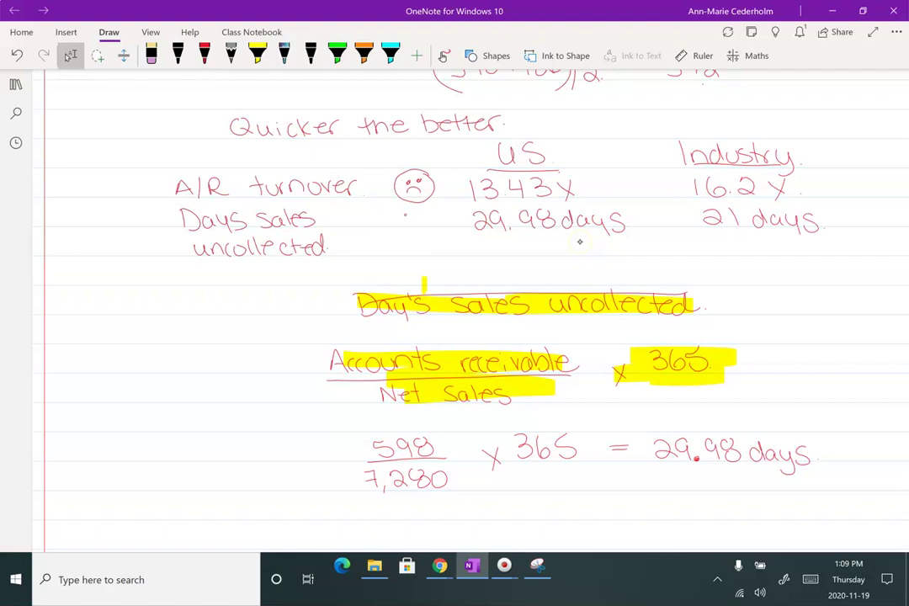
Draw a sad face in the days sales uncollected row and add red dots in front of both comparison row labels.
left_click_drag(406, 227, 421, 228)
left_click_drag(412, 203, 416, 203)
left_click(204, 55)
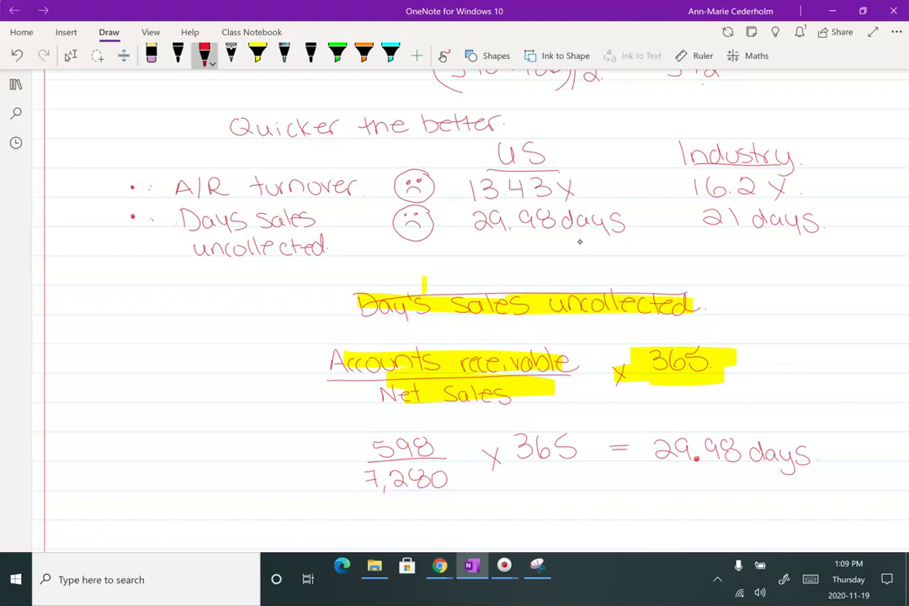
Circle 29.98 in the US column and 21 days in the Industry column in red.
mouse_move(551, 206)
left_mouse_down()
mouse_move(475, 205)
mouse_move(471, 228)
mouse_move(559, 210)
left_mouse_up()
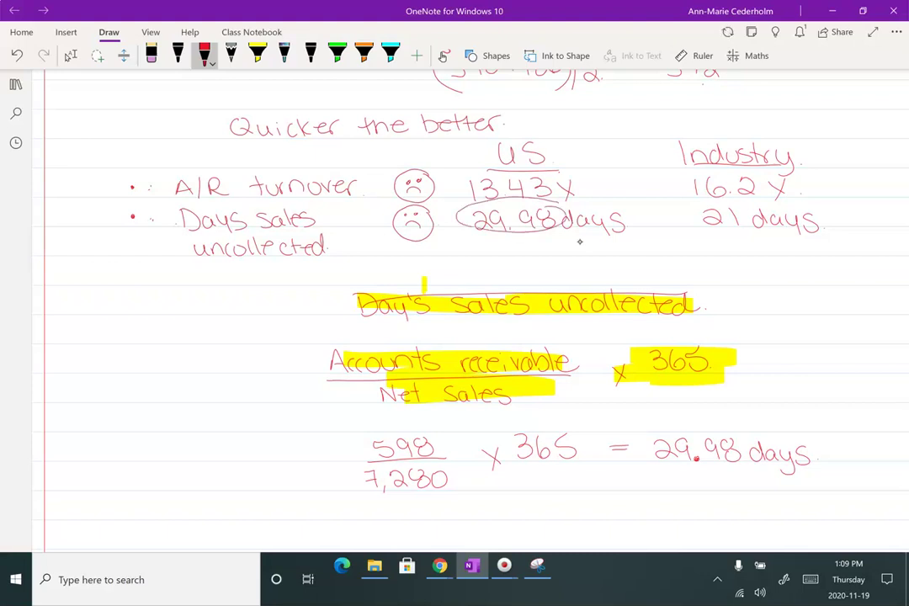
mouse_move(800, 202)
left_mouse_down()
mouse_move(685, 221)
mouse_move(834, 217)
mouse_move(803, 202)
left_mouse_up()
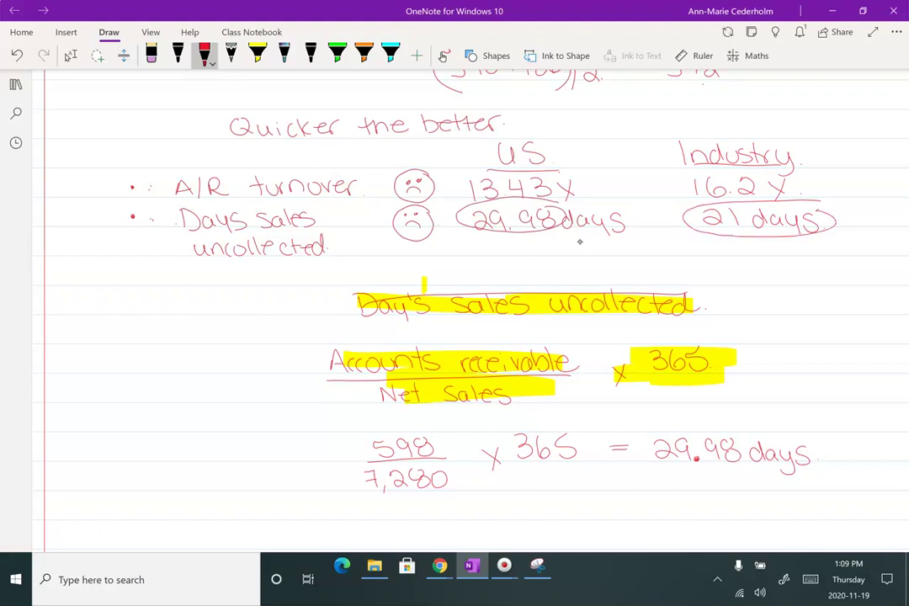